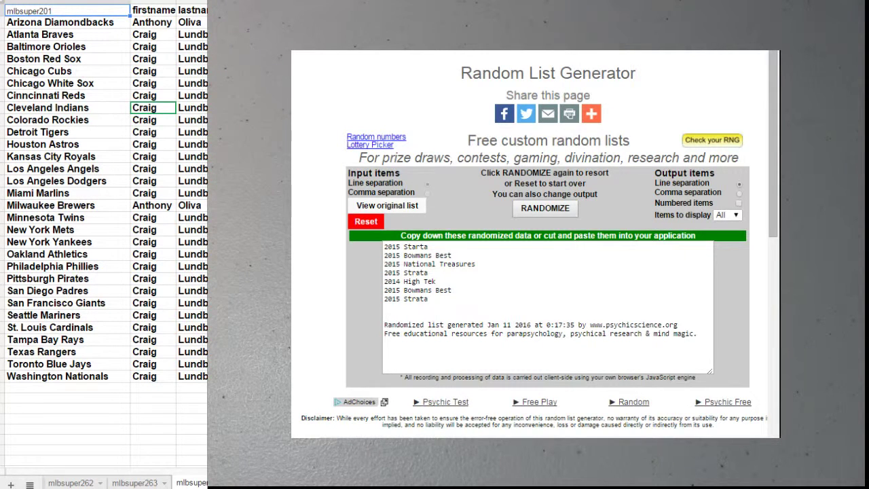
# Step: Load the teams' first and last names into a fresh Random List Generator list and shuffle three times
pyautogui.moveTo(192, 377); pyautogui.dragTo(152, 23)
pyautogui.rightClick(154, 28)
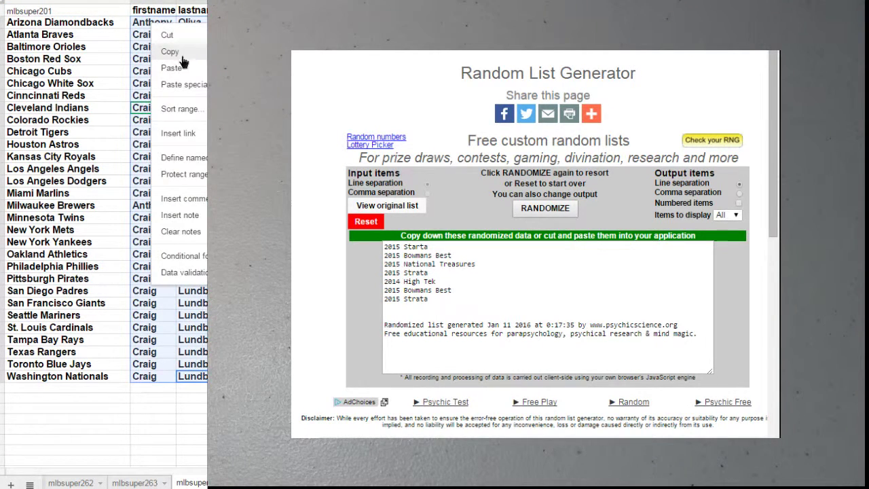
pyautogui.click(170, 55)
pyautogui.click(373, 223)
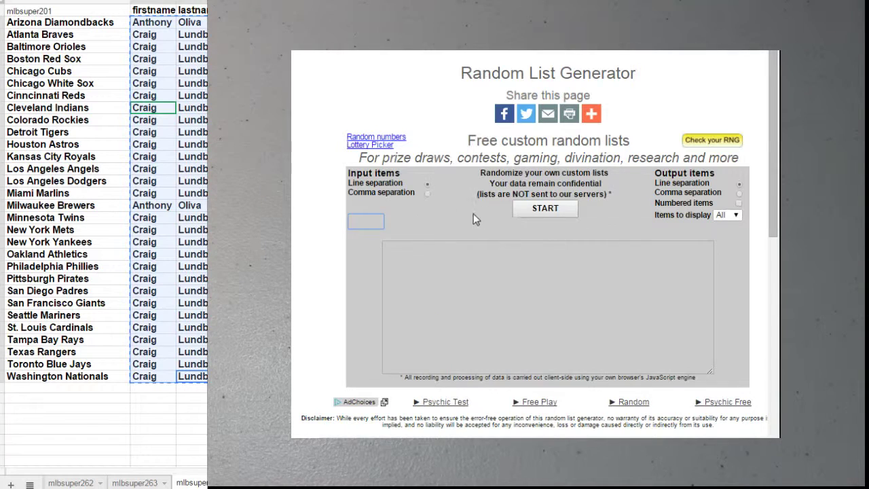
pyautogui.click(547, 208)
pyautogui.hotkey('ctrl', 'v')
pyautogui.click(533, 210)
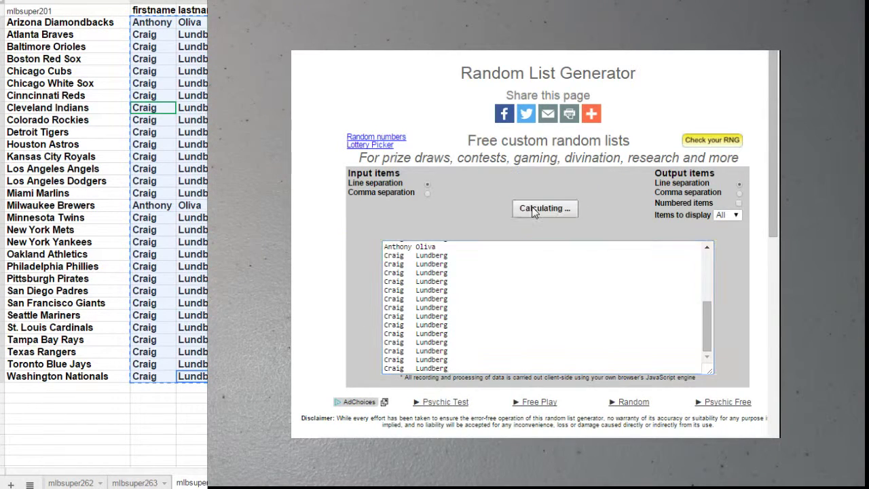
pyautogui.click(531, 208)
pyautogui.click(528, 212)
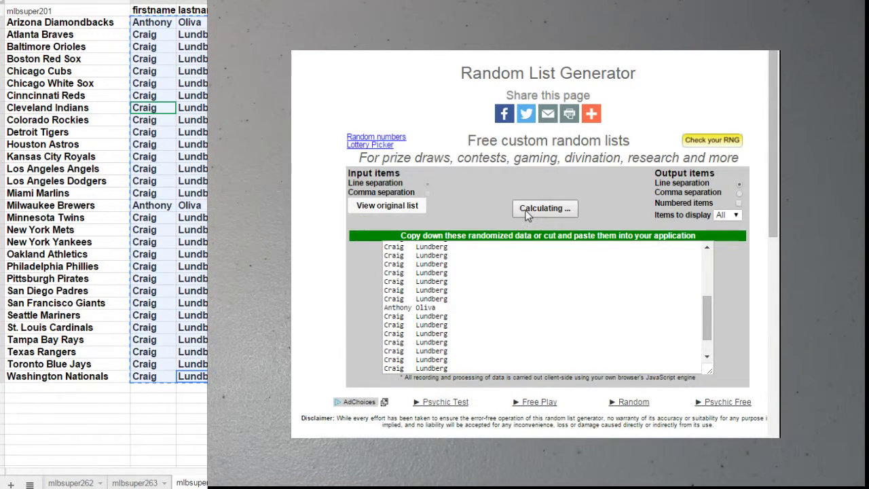
pyautogui.moveTo(451, 370); pyautogui.dragTo(312, 209)
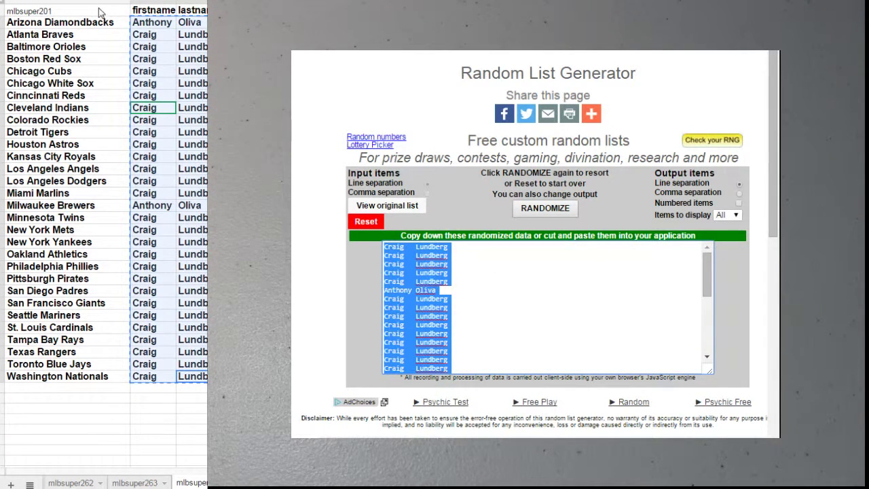
# Step: Paste the shuffled names beside the MLB teams and copy them again
pyautogui.rightClick(143, 30)
pyautogui.click(153, 64)
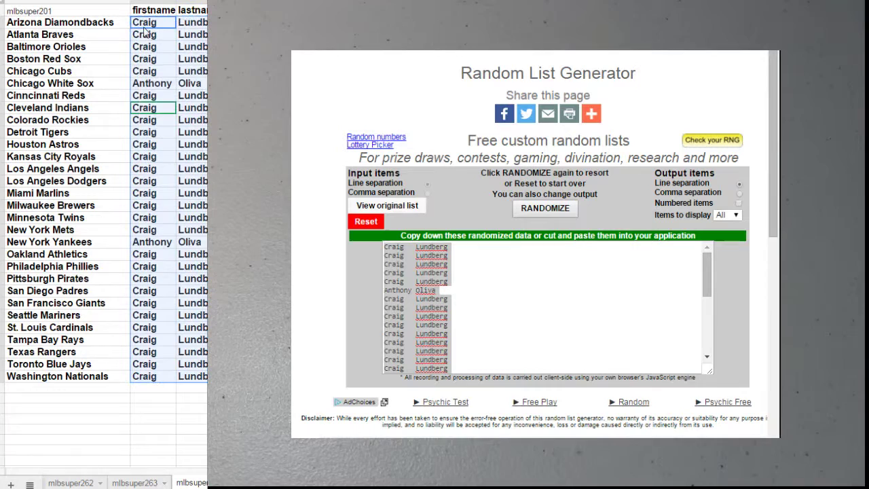
pyautogui.rightClick(145, 31)
pyautogui.click(156, 52)
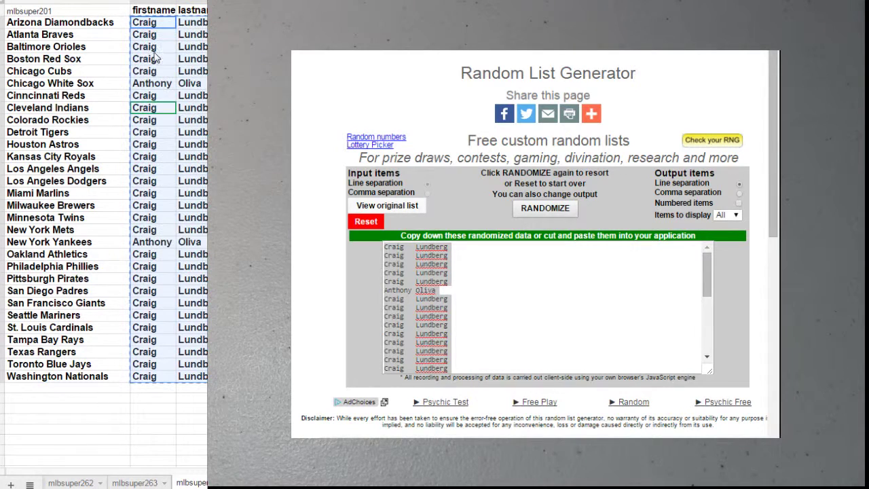
pyautogui.click(366, 219)
pyautogui.click(539, 207)
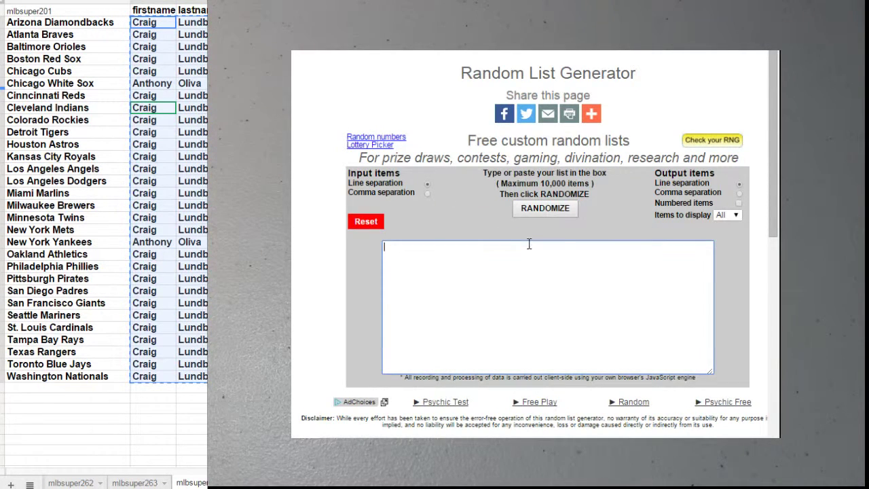
pyautogui.hotkey('ctrl', 'v')
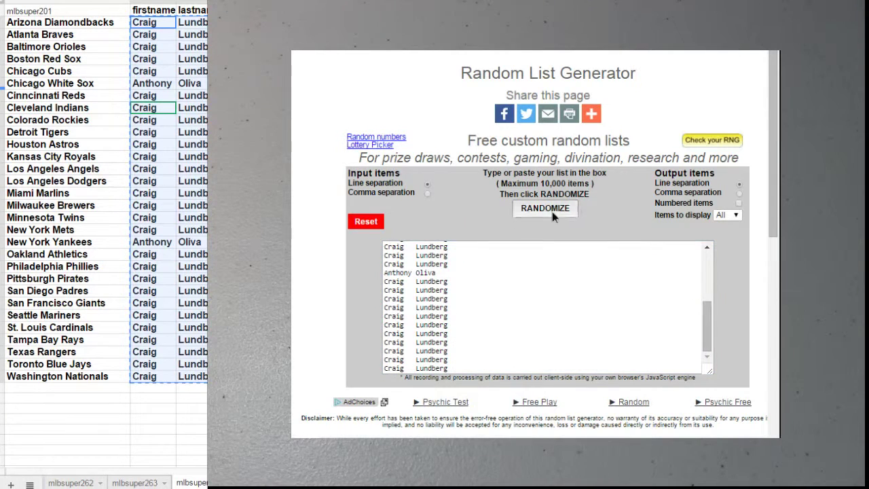
pyautogui.click(552, 211)
pyautogui.click(549, 213)
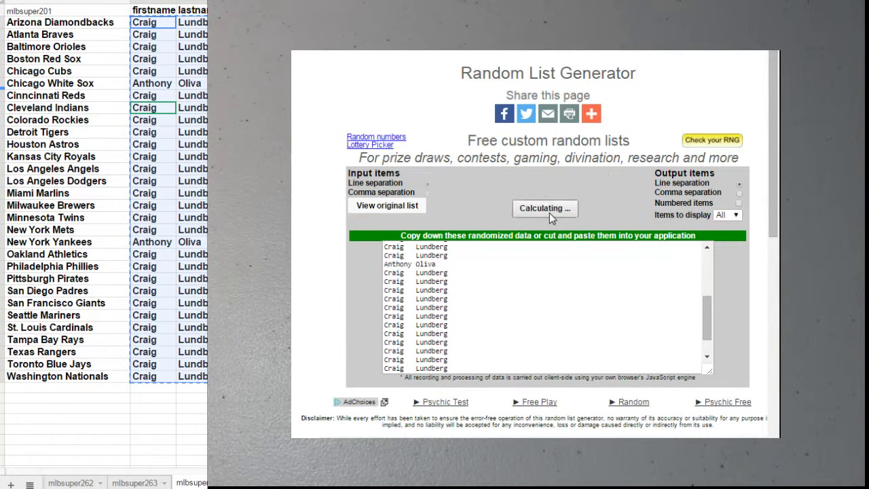
pyautogui.scroll(5, 521, 309)
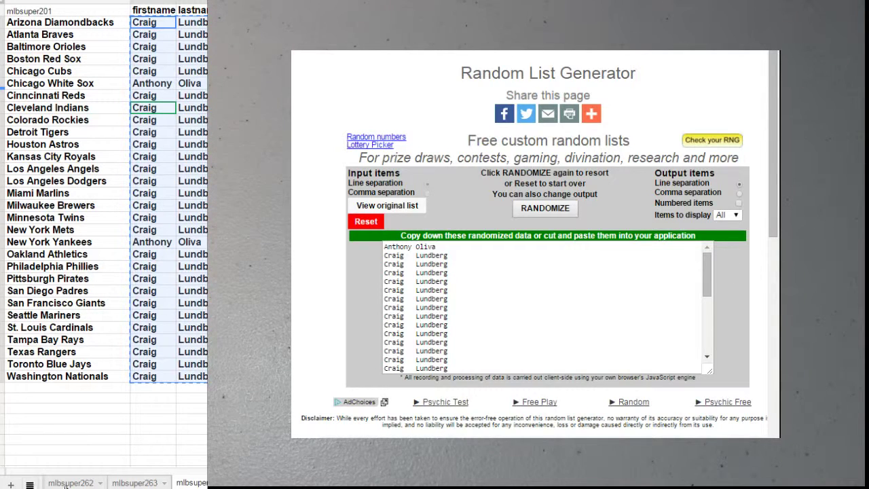
pyautogui.click(30, 484)
pyautogui.scroll(10, 68, 367)
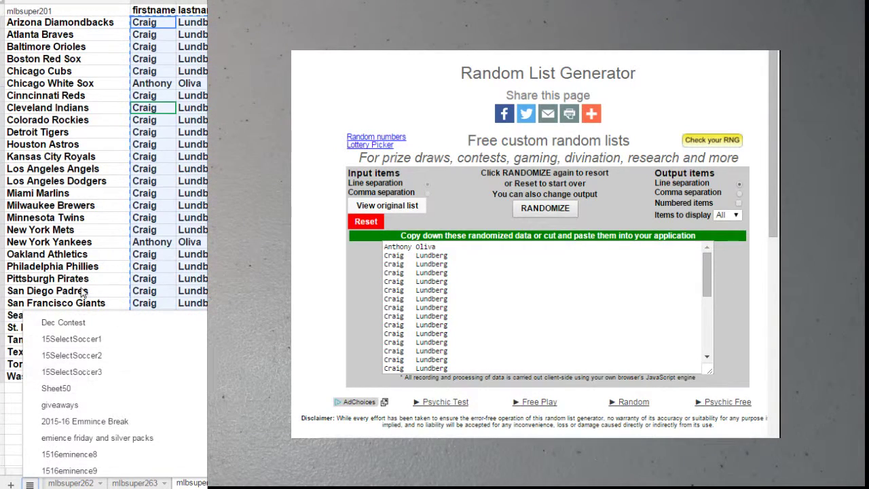
pyautogui.click(73, 326)
pyautogui.scroll(5, 95, 258)
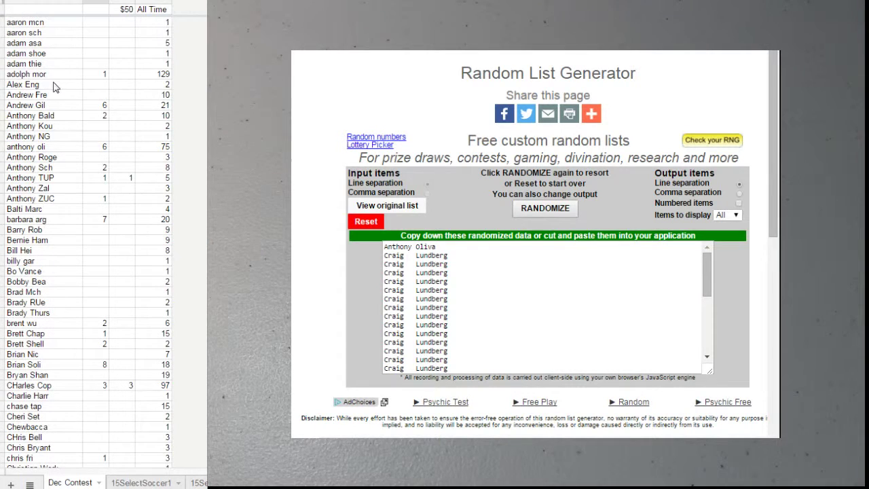
pyautogui.click(98, 148)
pyautogui.write('7')
pyautogui.press('Tab')
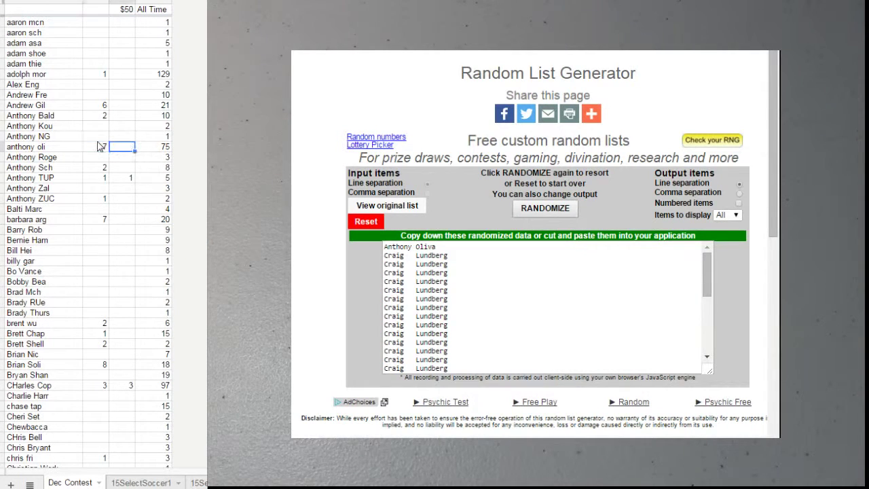
pyautogui.press('Tab')
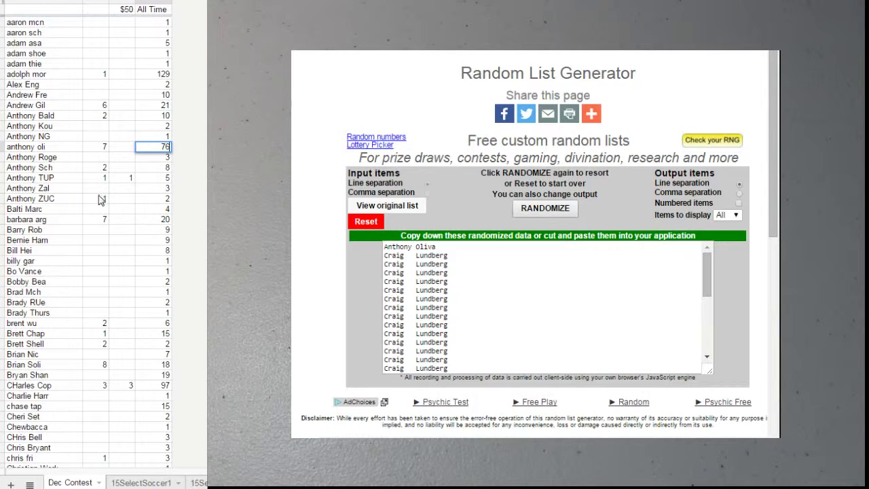
# Step: Switch to the MLB sheet that lists the boxes
pyautogui.click(99, 198)
pyautogui.click(30, 485)
pyautogui.scroll(-10, 66, 406)
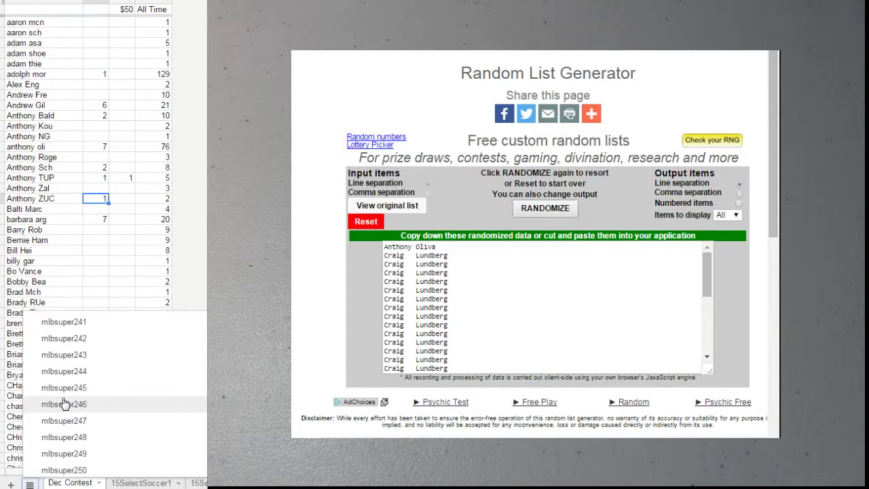
pyautogui.scroll(2, 66, 406)
pyautogui.scroll(3, 65, 404)
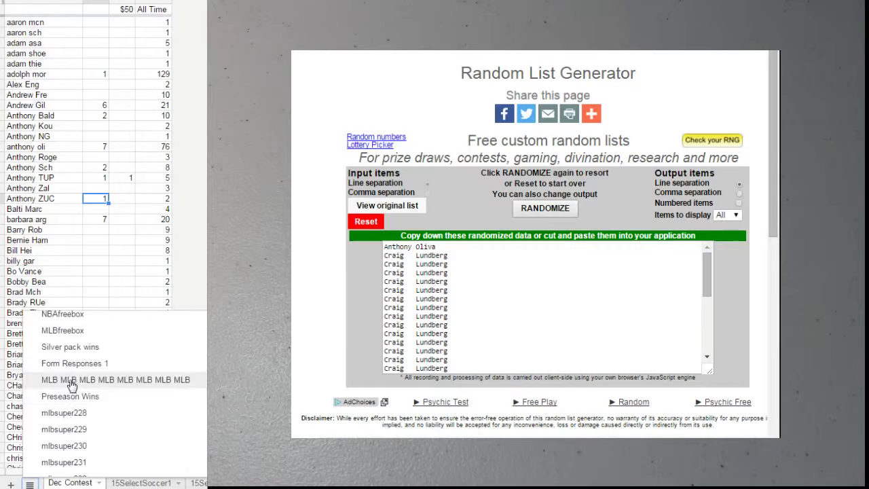
pyautogui.click(70, 380)
# Step: Paste the seven box names into a reset generator and shuffle three times, leaving 2014 High Tek first
pyautogui.rightClick(68, 111)
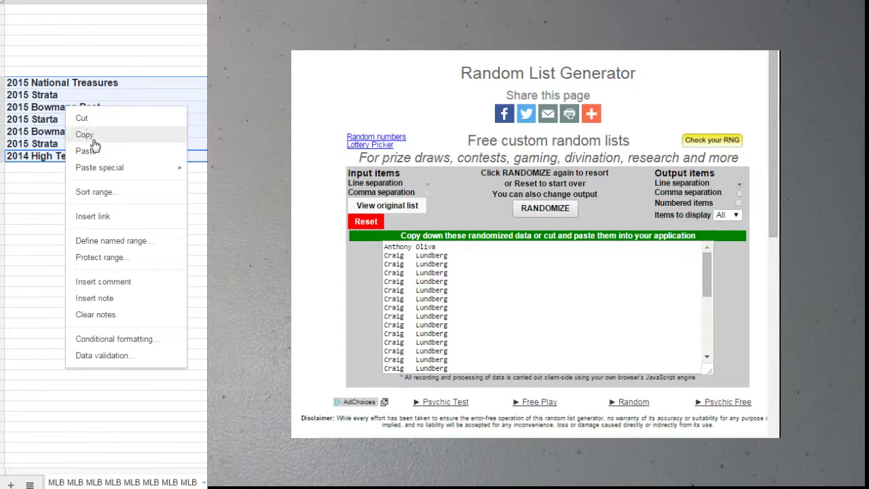
pyautogui.click(84, 135)
pyautogui.click(367, 221)
pyautogui.click(543, 208)
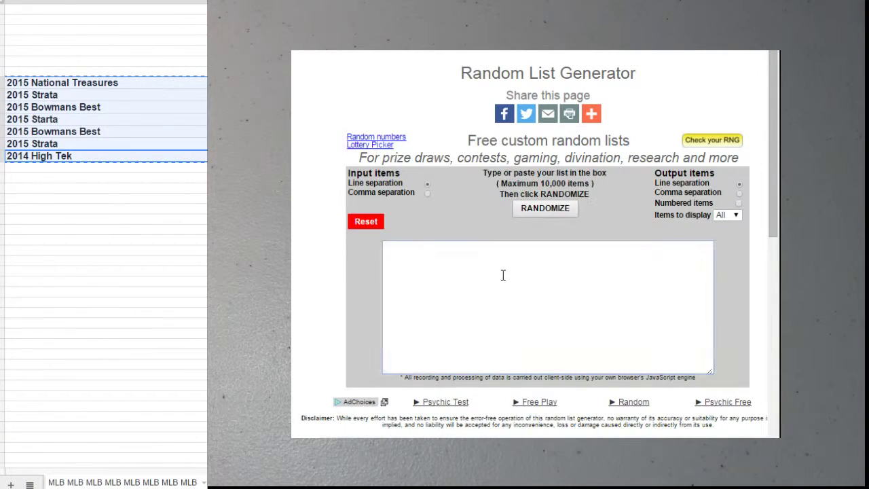
pyautogui.click(504, 277)
pyautogui.hotkey('ctrl', 'v')
pyautogui.click(561, 196)
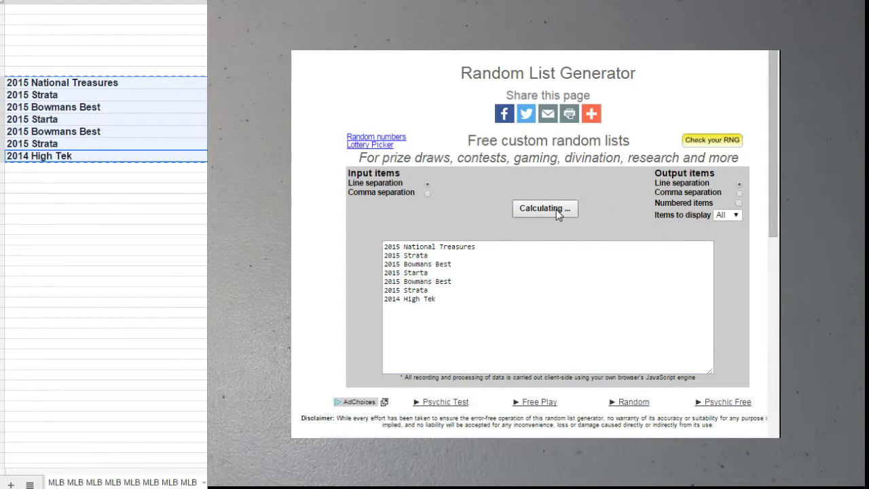
pyautogui.click(555, 211)
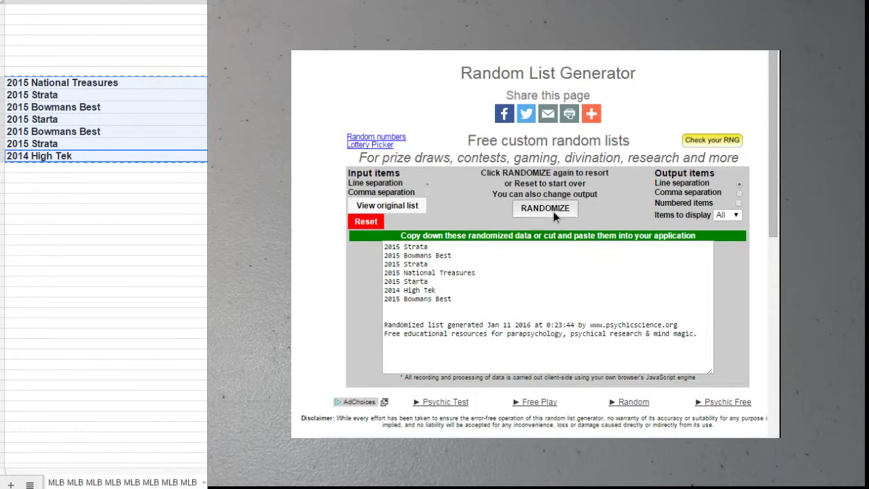
pyautogui.click(554, 211)
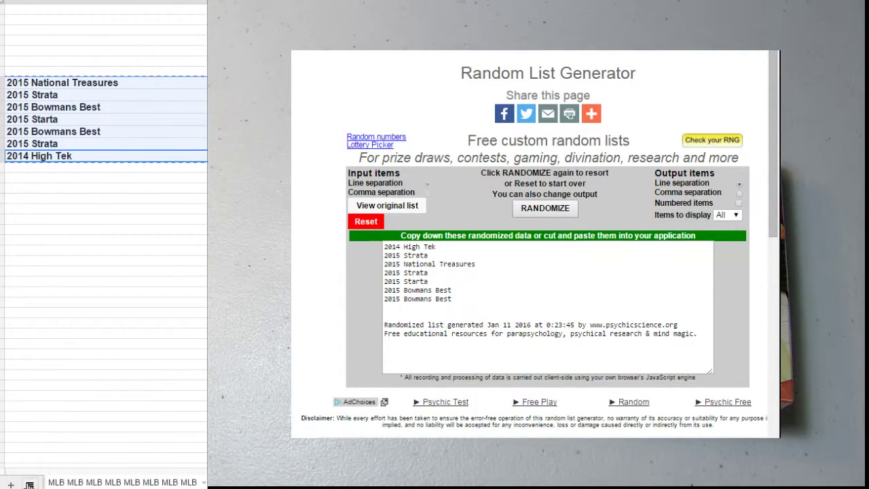
# Step: Open the mlbsuper264 team sheet from the all-sheets list
pyautogui.click(30, 484)
pyautogui.scroll(-1, 71, 404)
pyautogui.scroll(-2, 88, 408)
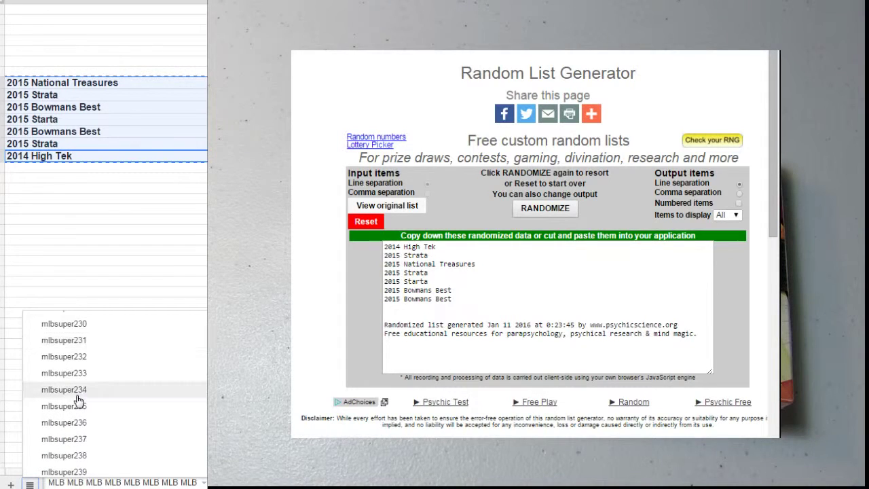
pyautogui.scroll(-2, 88, 408)
pyautogui.scroll(-2, 98, 424)
pyautogui.scroll(-1, 98, 424)
pyautogui.scroll(-2, 95, 434)
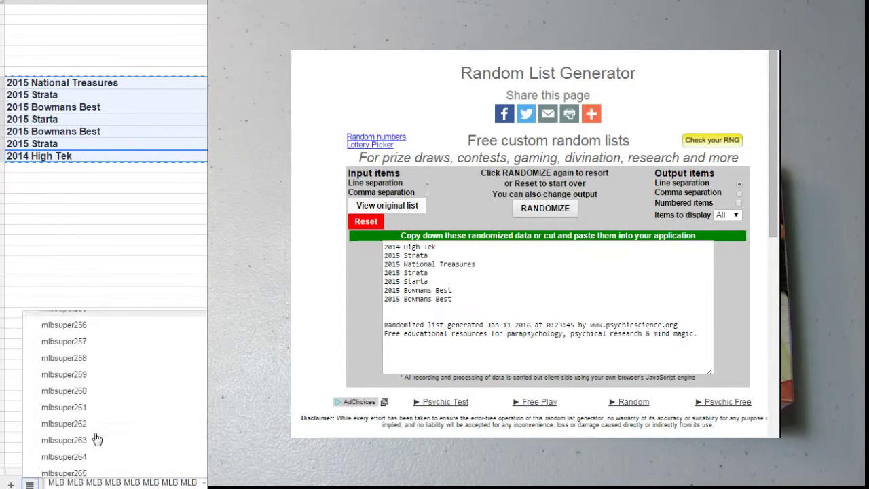
pyautogui.scroll(-2, 88, 421)
pyautogui.click(80, 399)
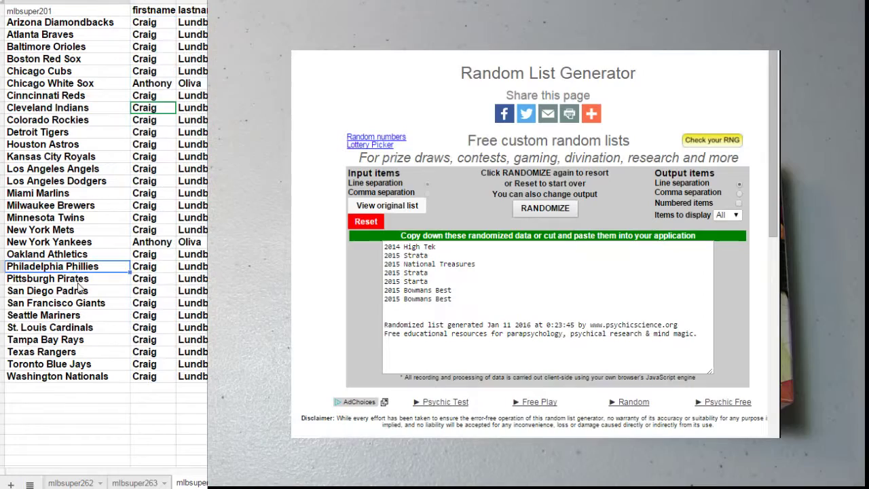